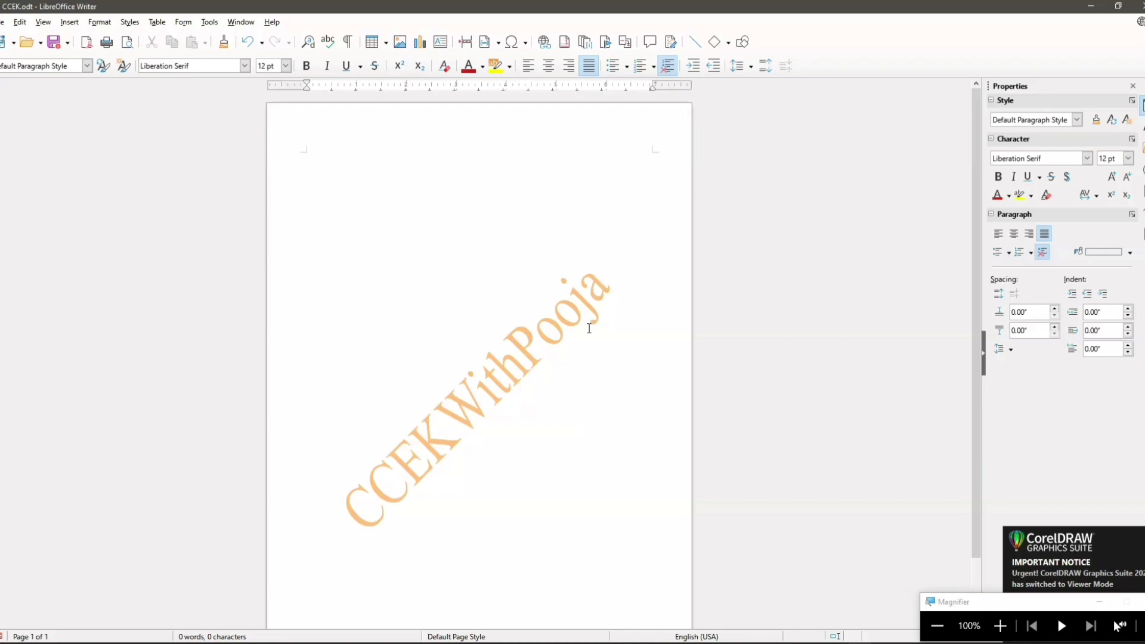
Open the page style settings for the document's default page style
left_click(1000, 626)
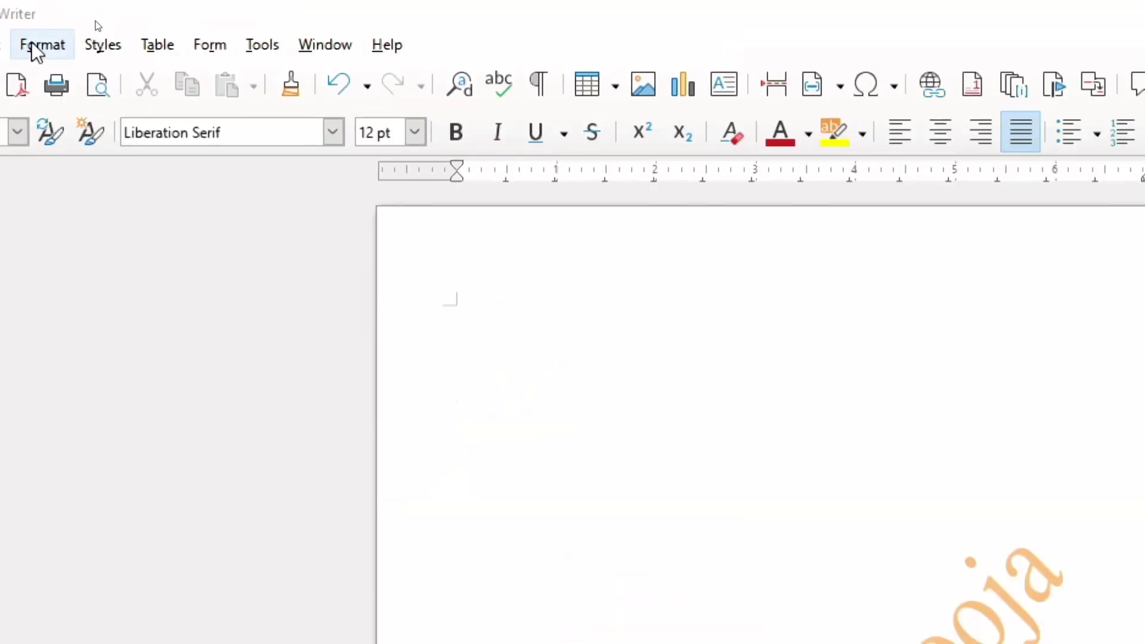
left_click(34, 42)
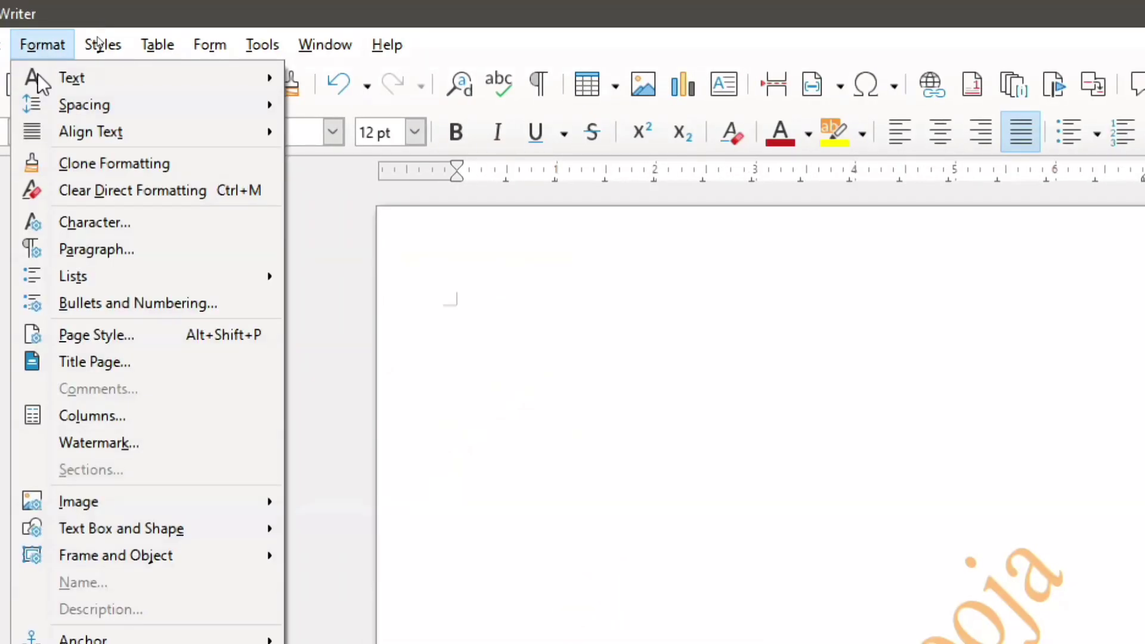
left_click(115, 334)
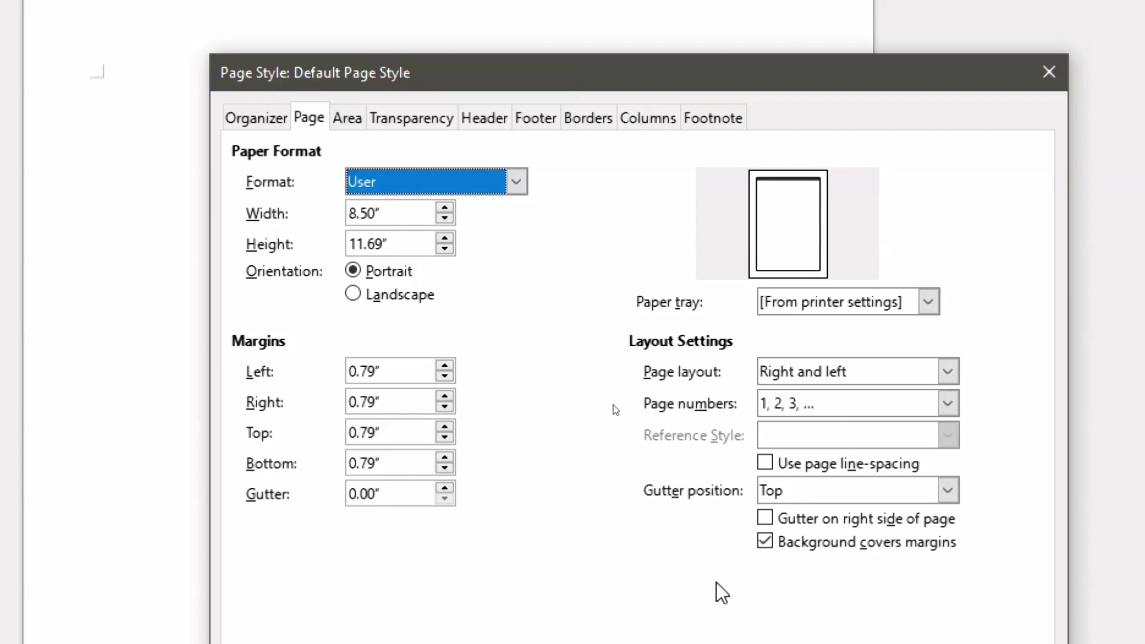
key("super+minus")
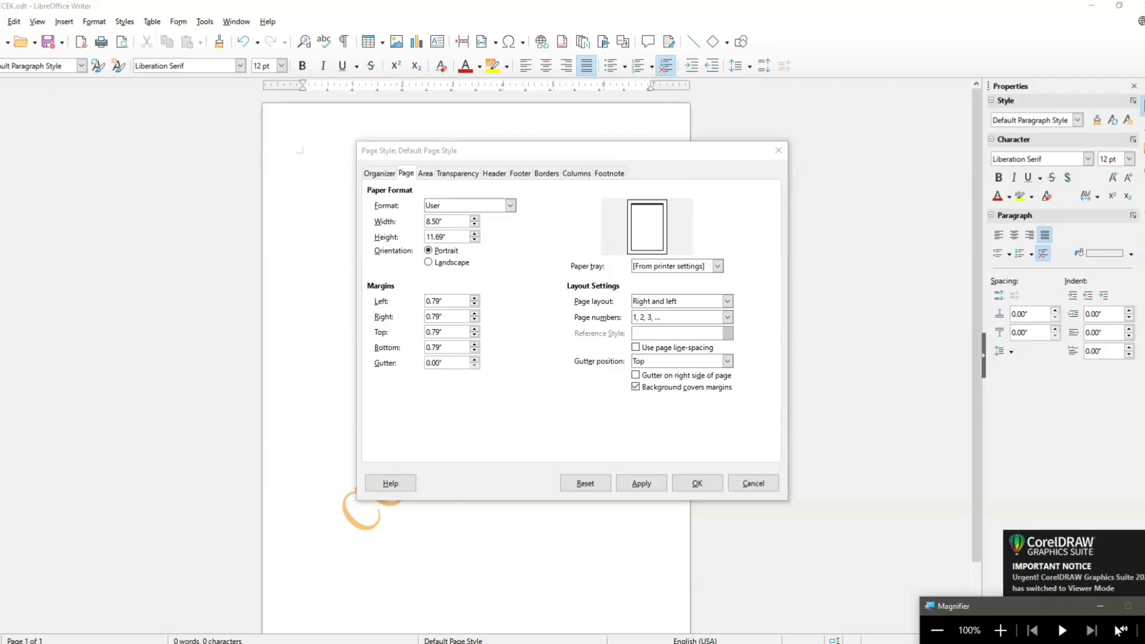
left_click(115, 643)
left_click(59, 606)
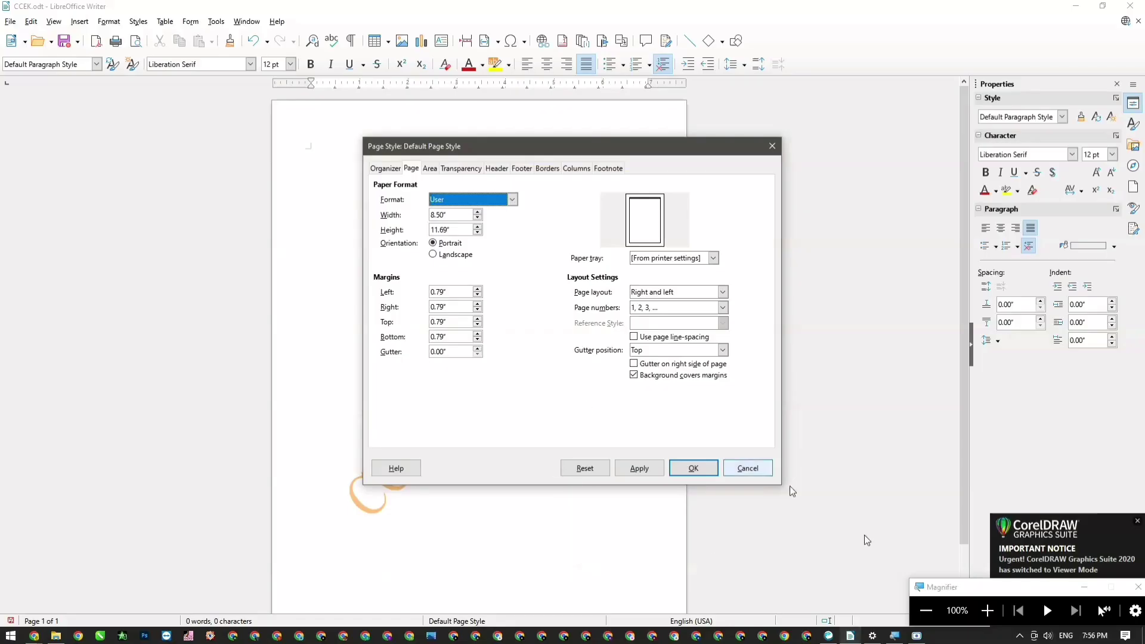
left_click(988, 622)
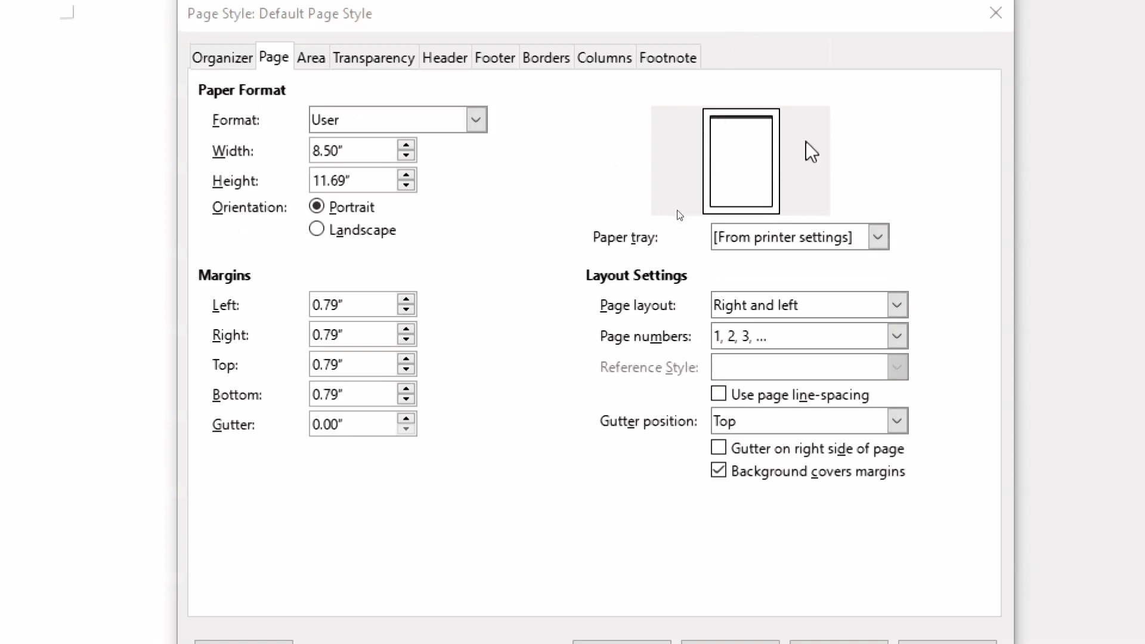
Set the default page style's gutter margin to 0.58"
left_click(411, 419)
left_click(410, 419)
left_click(410, 419)
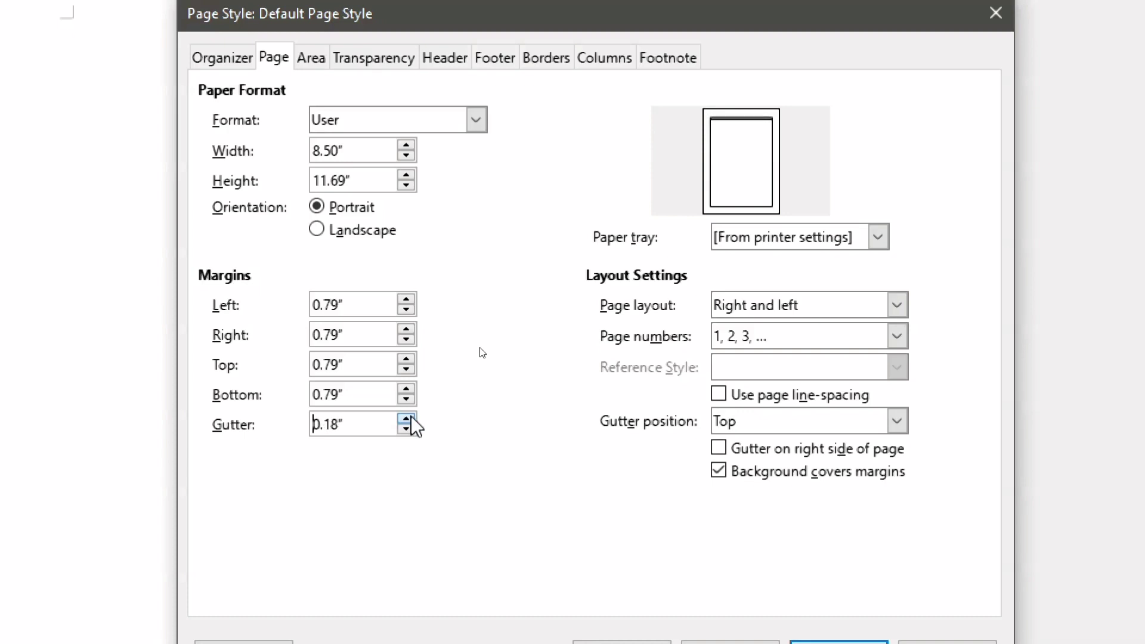
left_click(411, 419)
left_click(411, 418)
left_click(410, 419)
left_click(410, 419)
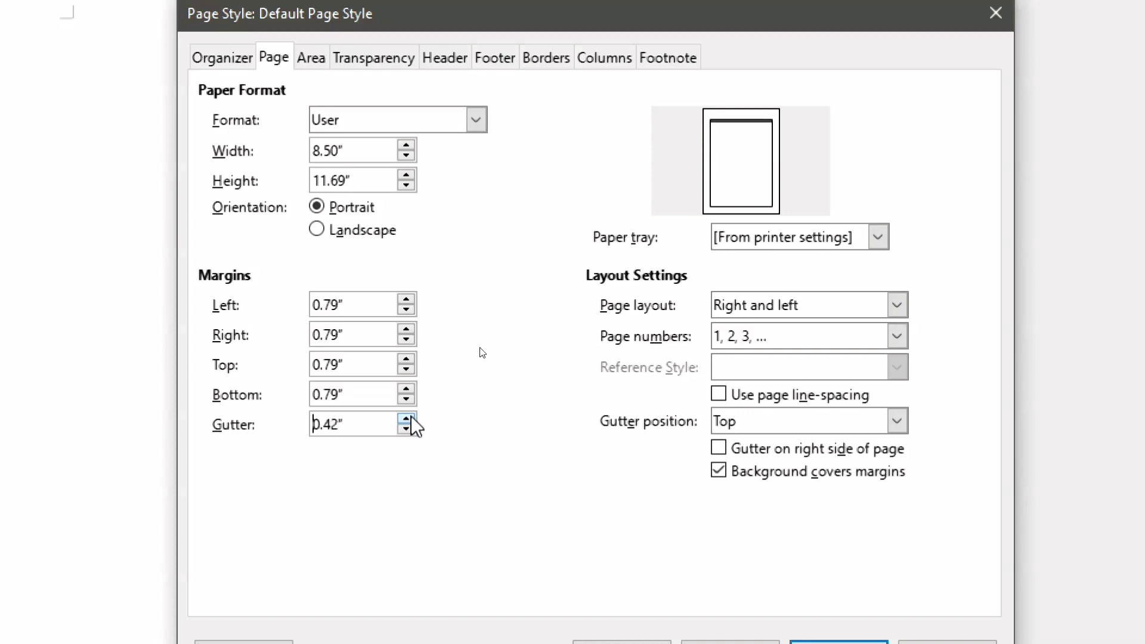
left_click(411, 419)
left_click(411, 419)
left_click(411, 419)
left_click(410, 418)
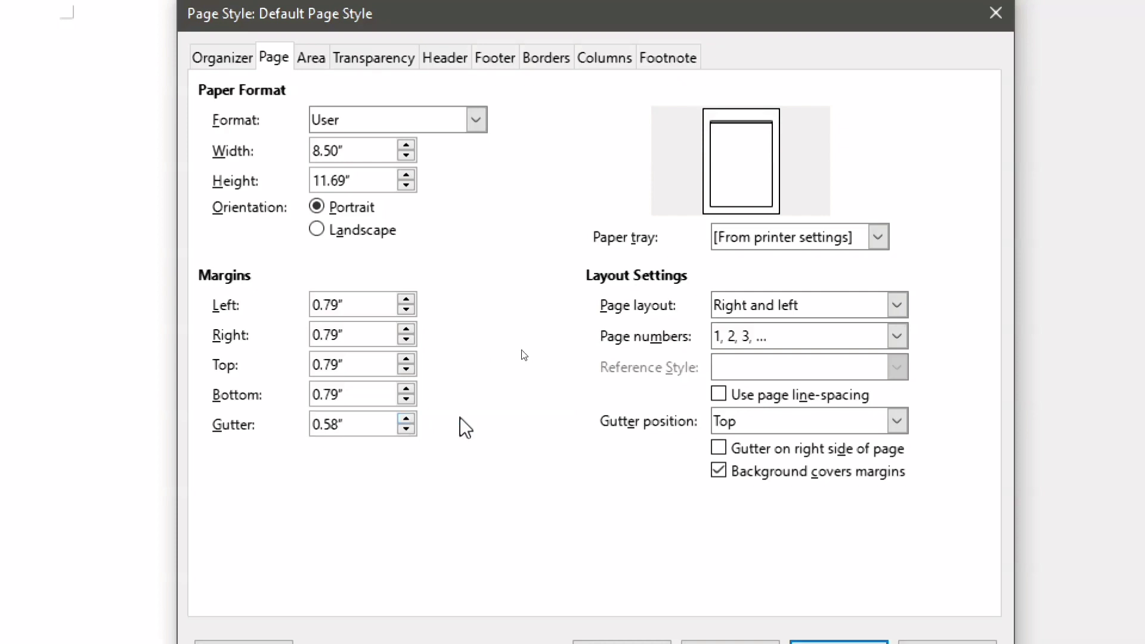
Set the gutter position to Left, increase the gutter to 0.70", and accept the page style changes
left_click(759, 422)
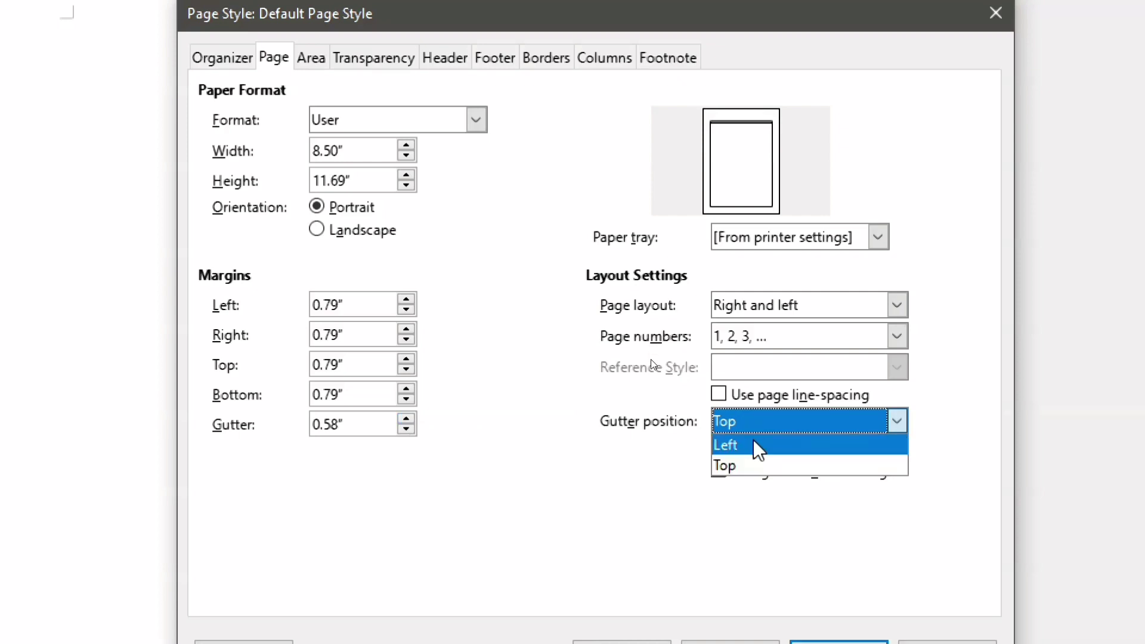
left_click(753, 442)
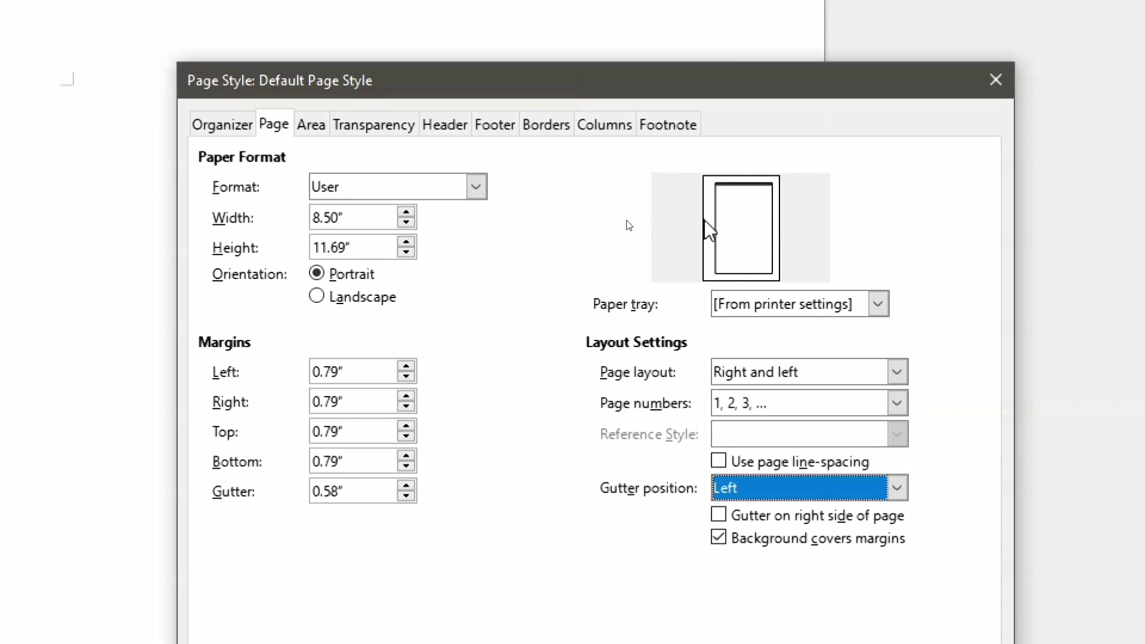
left_click(406, 486)
left_click(407, 487)
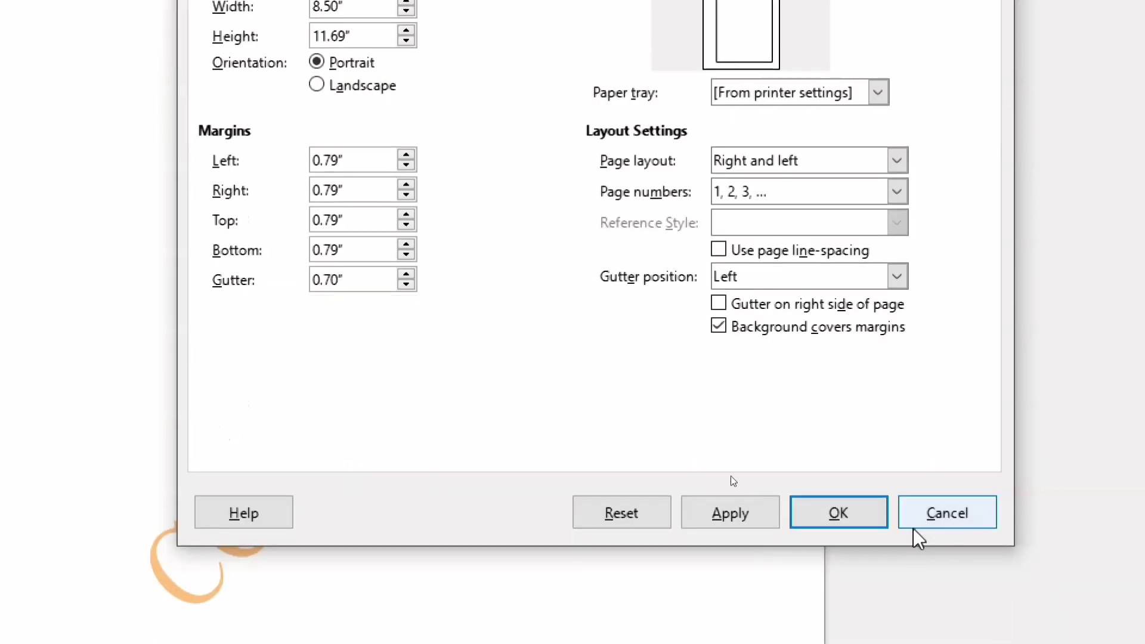
left_click(877, 524)
Insert a paragraph of dummy text at the start of the page with the AutoText shortcut dt
scroll(711, 389, "up", 2, "ctrl")
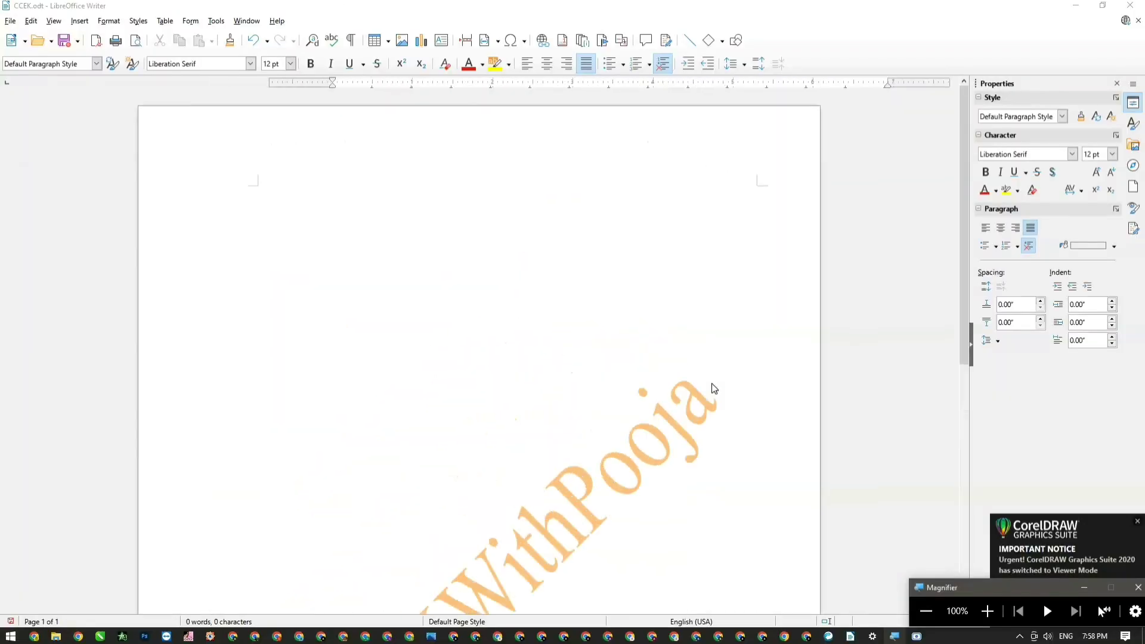
left_click(399, 311)
type("dt")
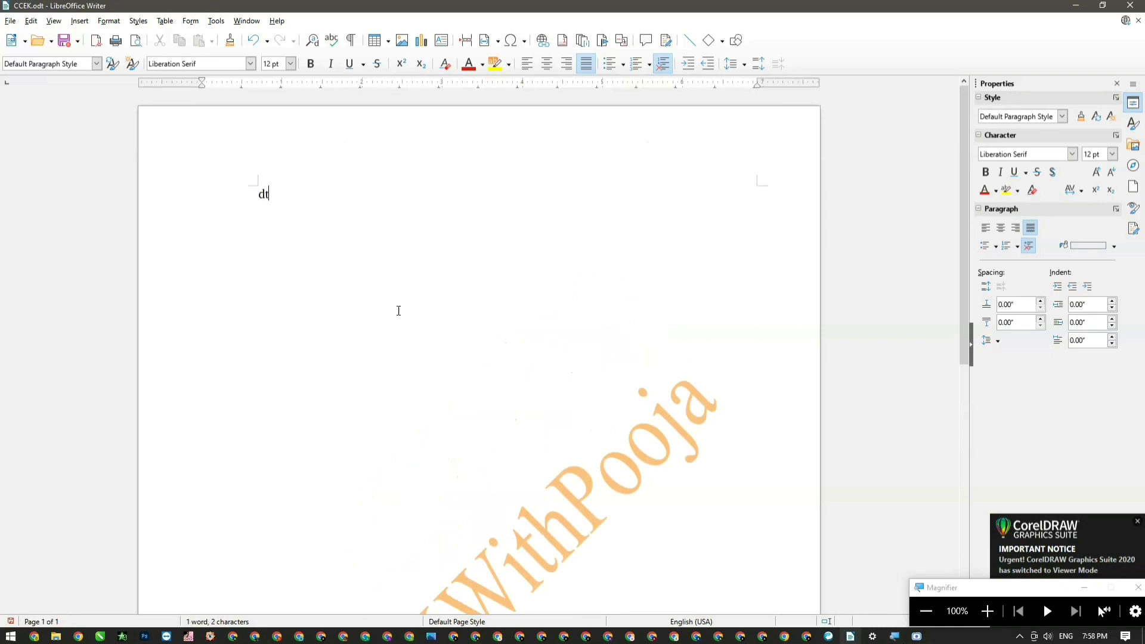
key("F3")
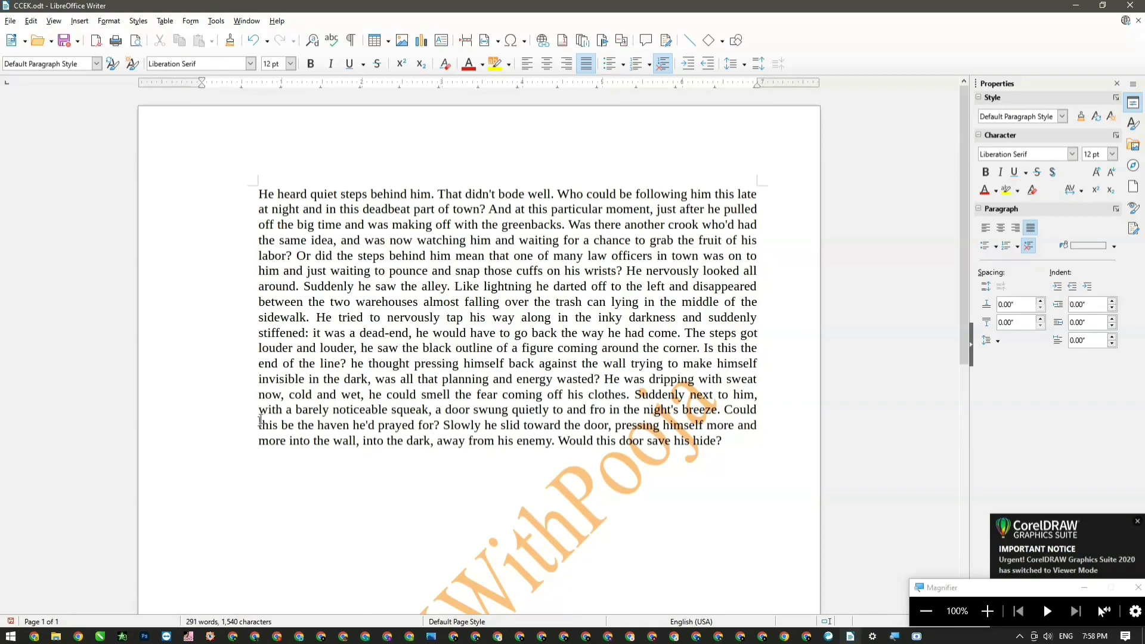
Enable the gutter on the right side of the page in the default page style
key("super+plus")
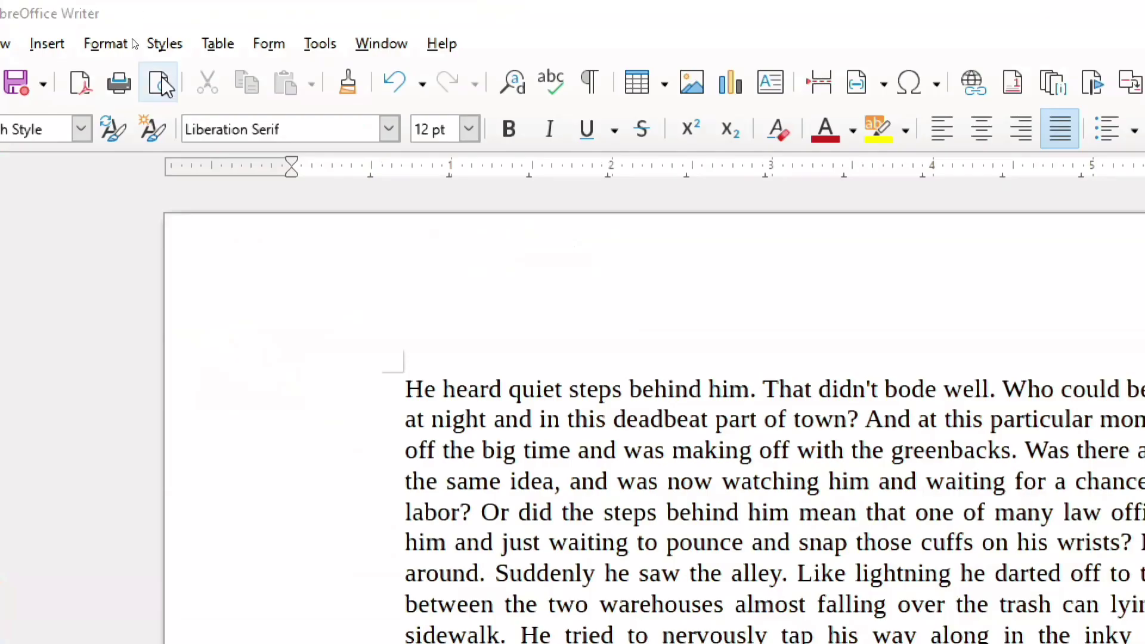
left_click(127, 37)
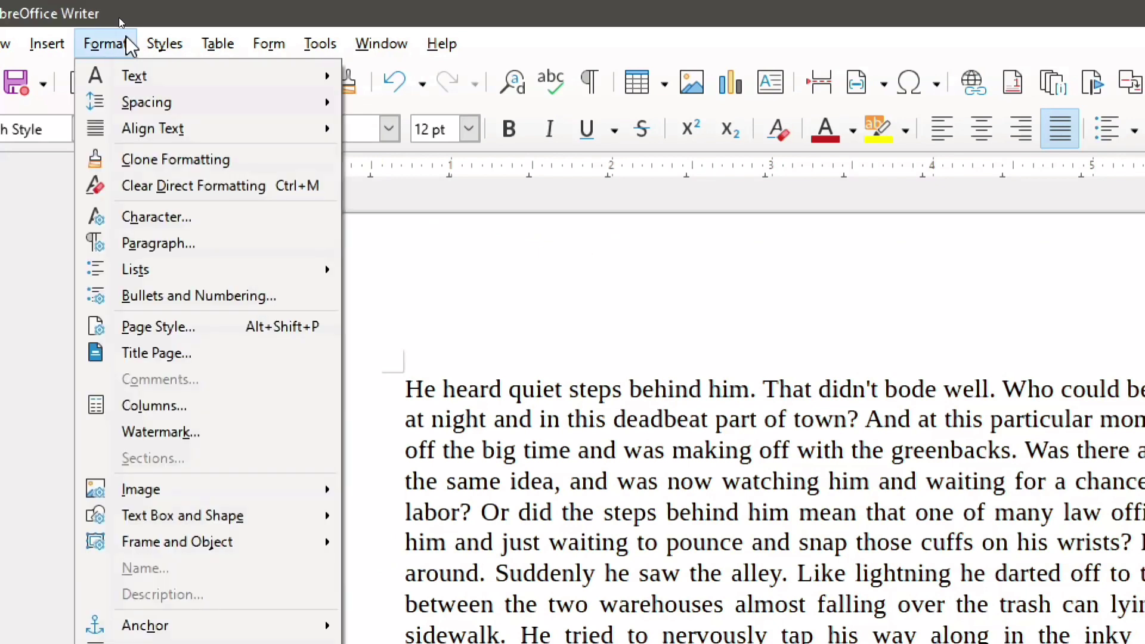
left_click(192, 328)
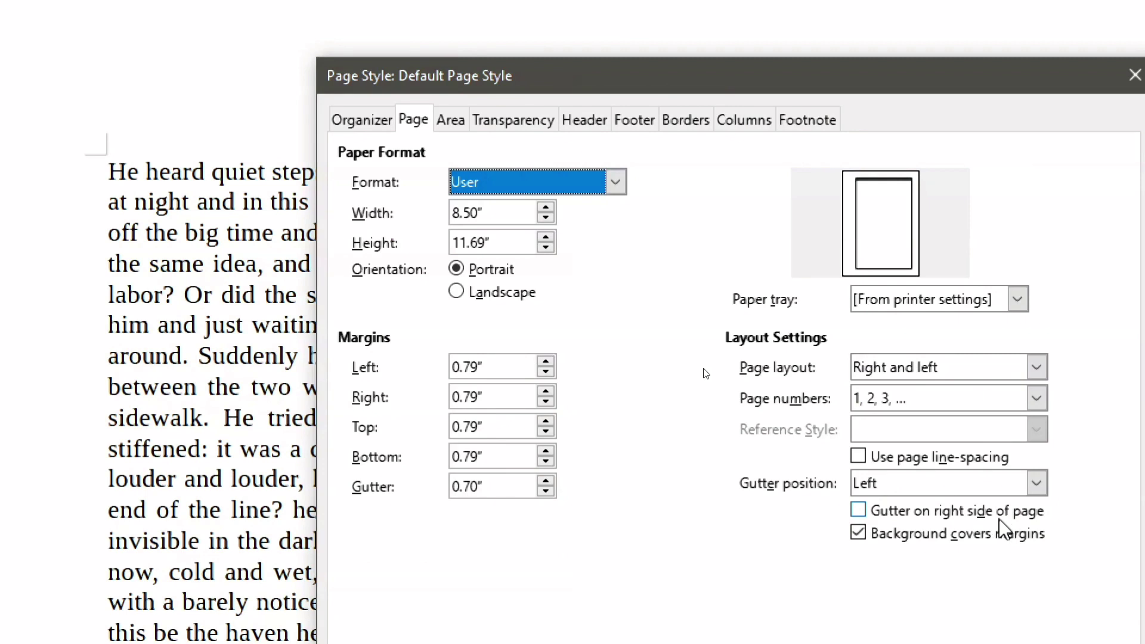
left_click(921, 514)
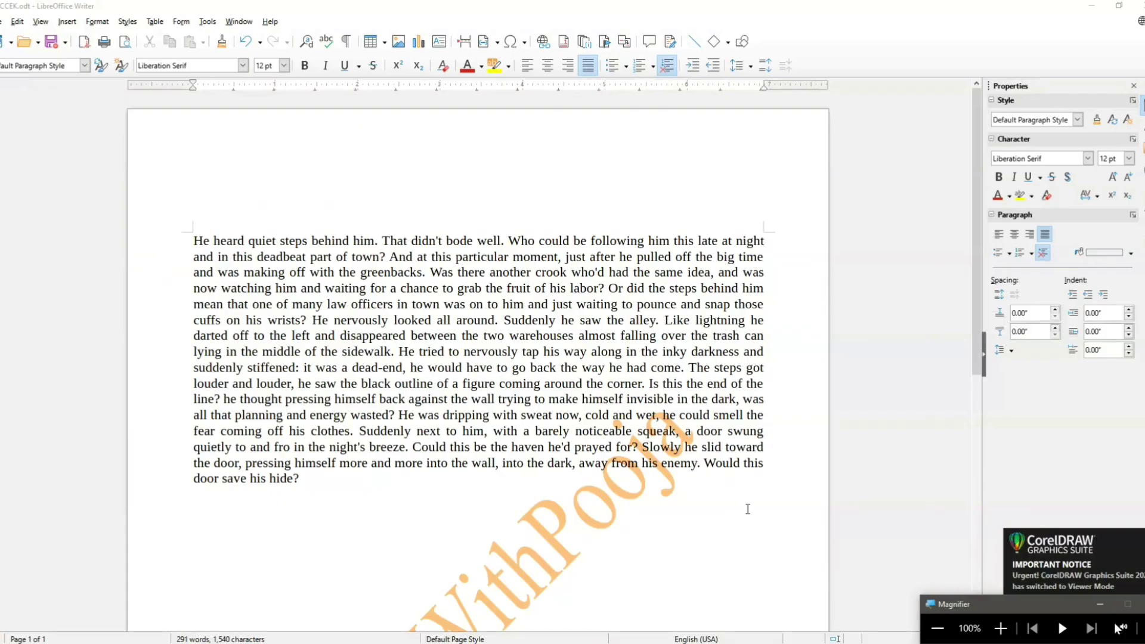
Delete all the dummy text from the document
key("ctrl+a")
key("Delete")
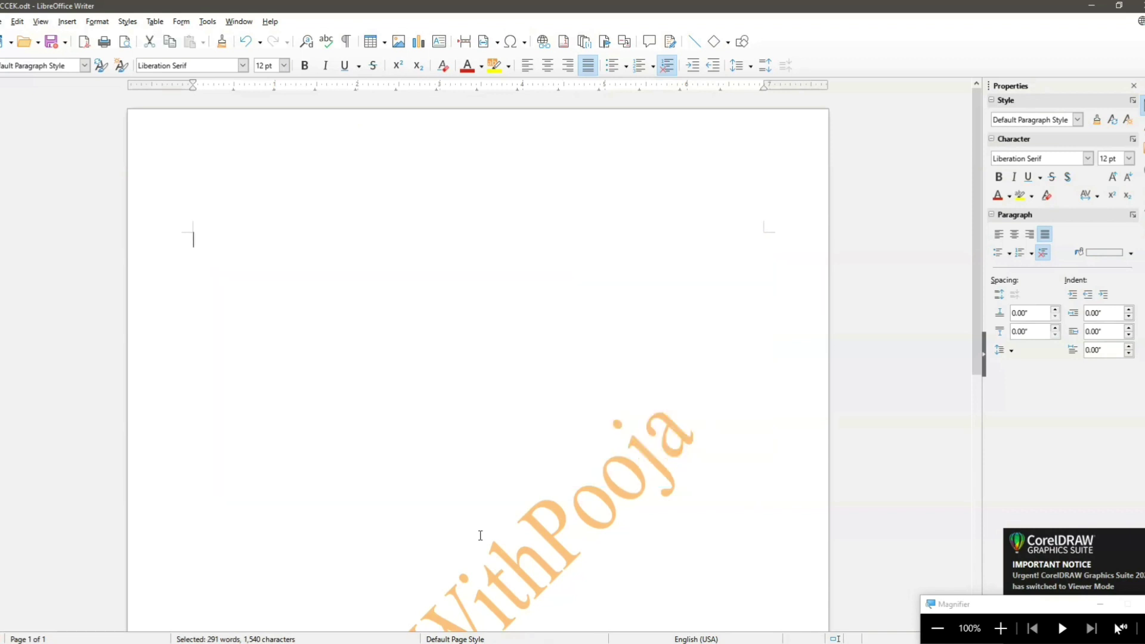
scroll(338, 603, "down", 7)
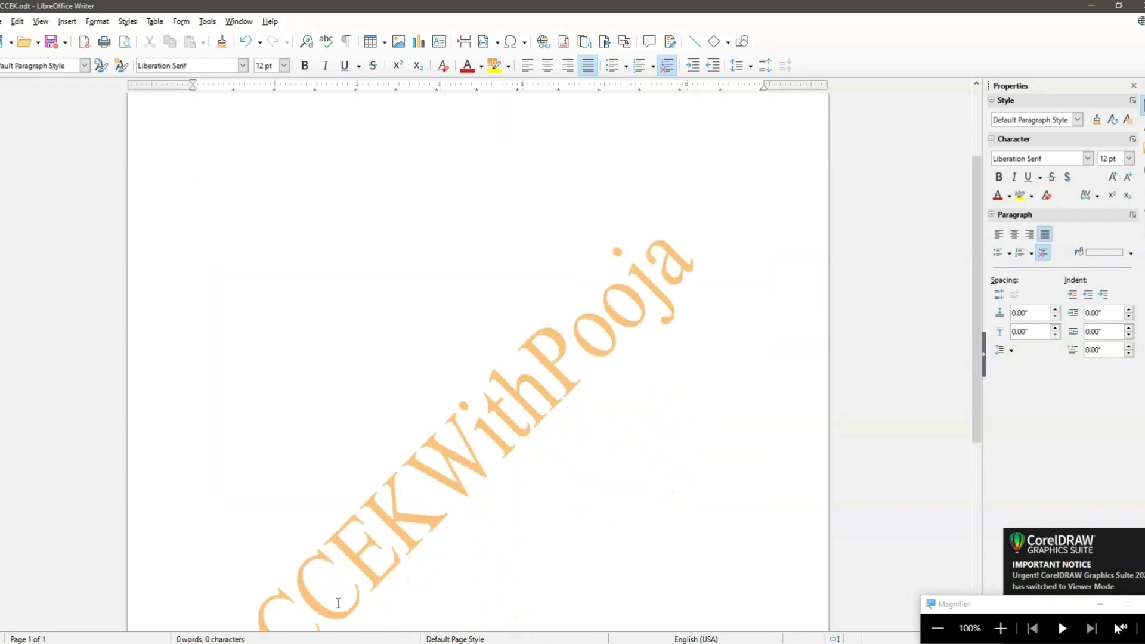